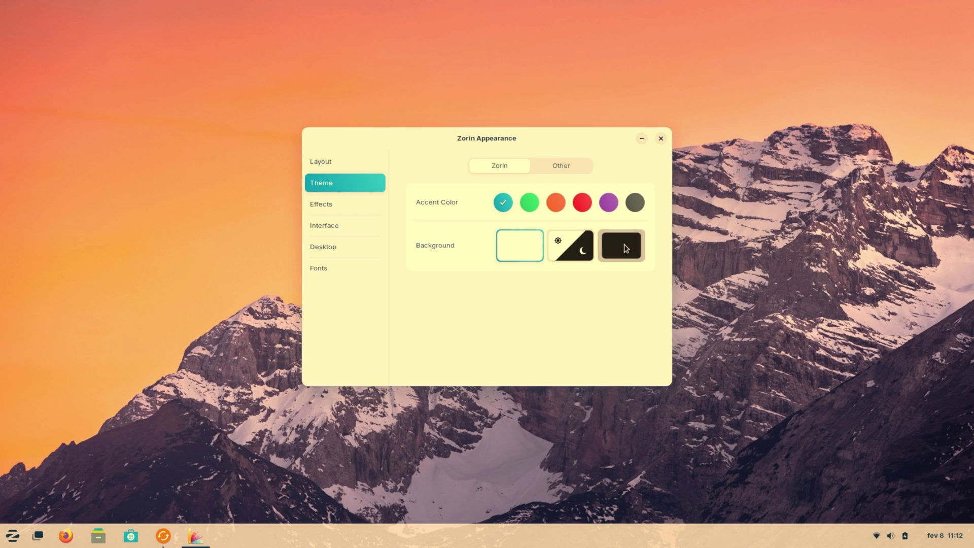
- Switch the Zorin Appearance theme to the Dark background option
{"action": "left_click", "coordinate": [624, 244]}
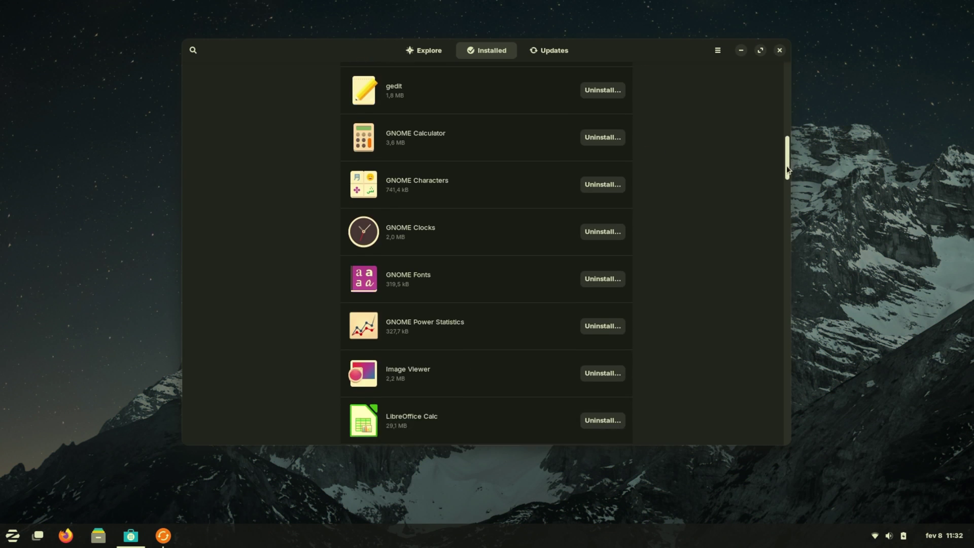
{"action": "left_click_drag", "start_coordinate": [787, 168], "coordinate": [781, 376]}
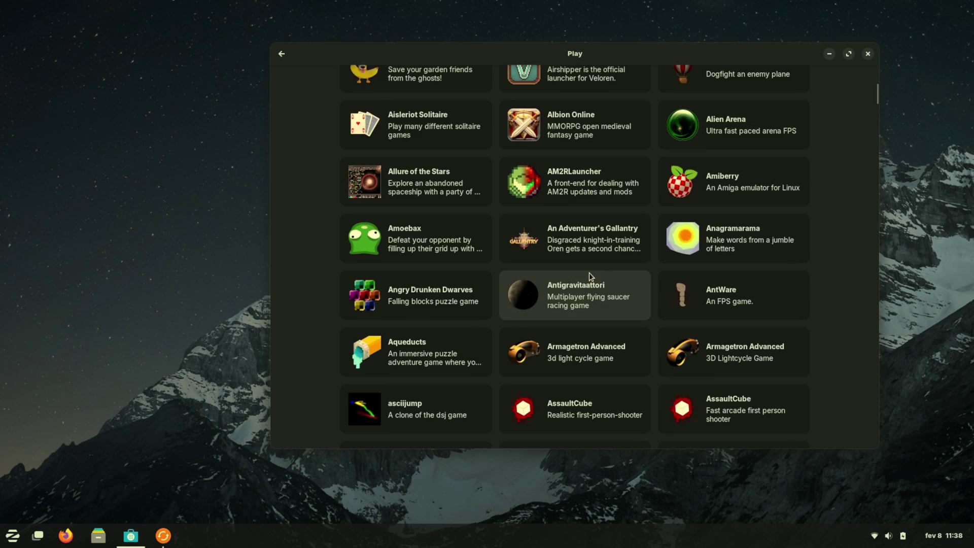
{"action": "scroll", "coordinate": [589, 273], "scroll_direction": "down", "scroll_amount": 10}
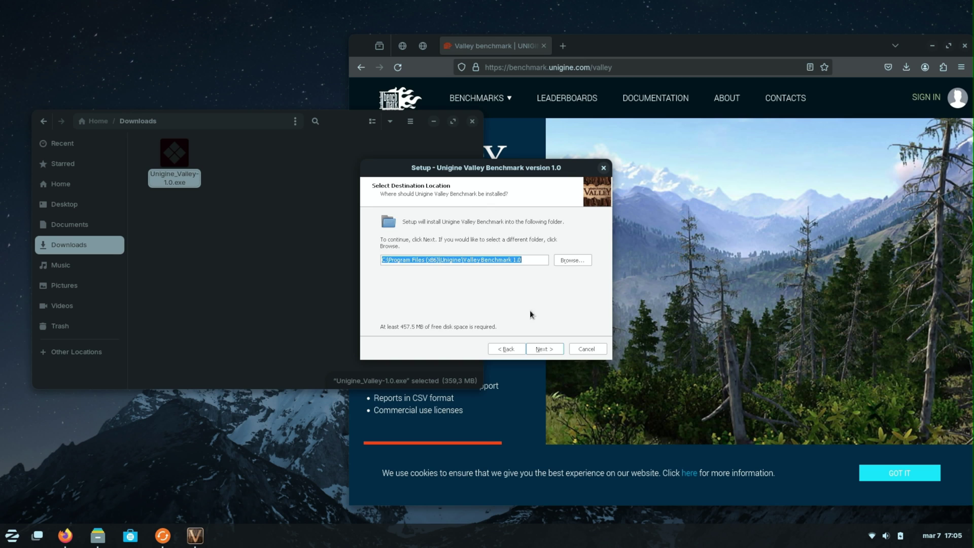
- Advance the installer wizard to its Ready to Install step
{"action": "left_click", "coordinate": [545, 348]}
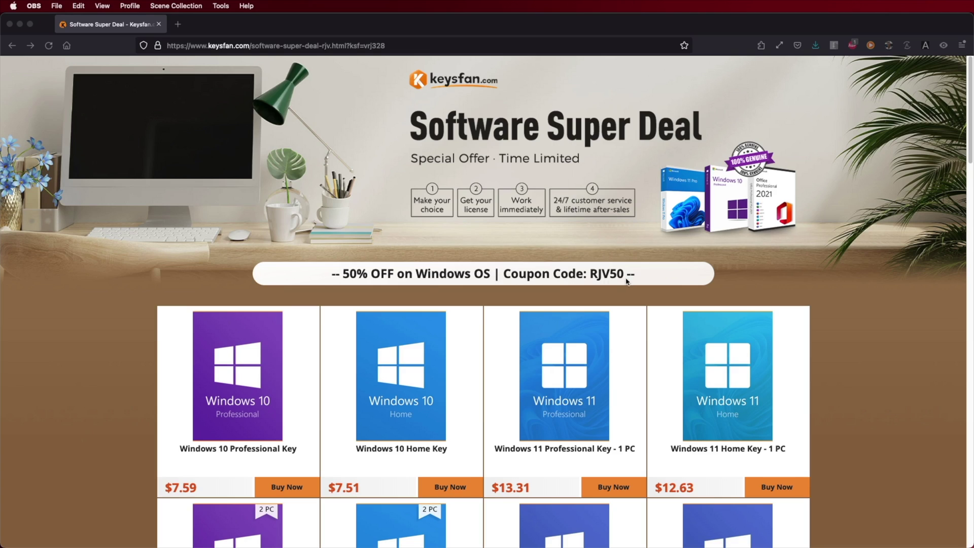
- Add a Windows 11 Professional Key to the Keysfan cart and enter discount code RJV
{"action": "scroll", "coordinate": [627, 281], "scroll_direction": "down", "scroll_amount": 6}
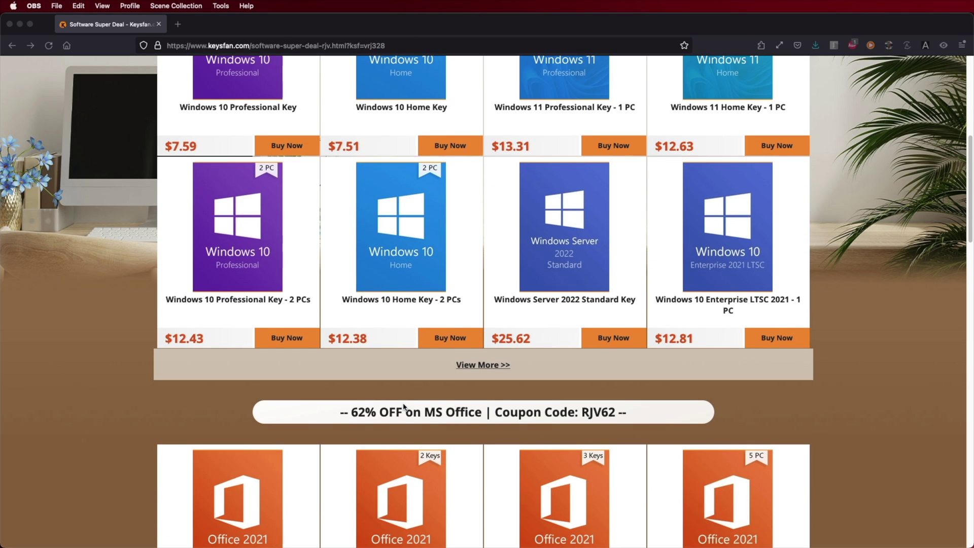
{"action": "scroll", "coordinate": [404, 406], "scroll_direction": "down", "scroll_amount": 5}
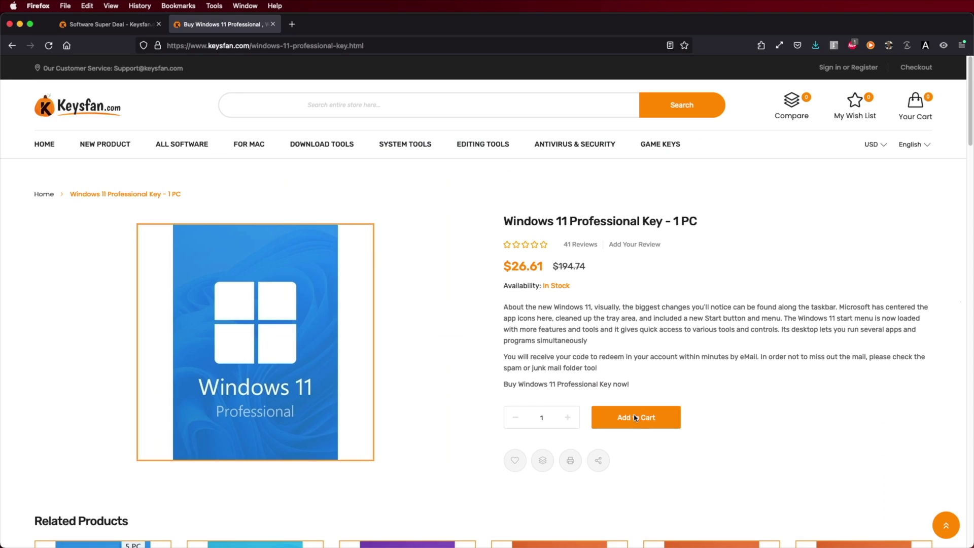
{"action": "left_click", "coordinate": [637, 417]}
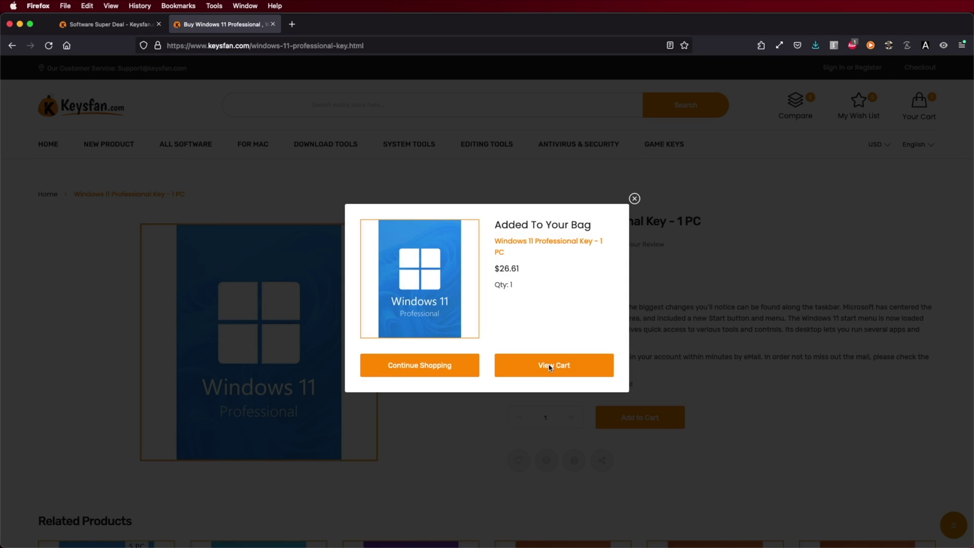
{"action": "left_click", "coordinate": [550, 368]}
{"action": "type", "text": "RJV"}
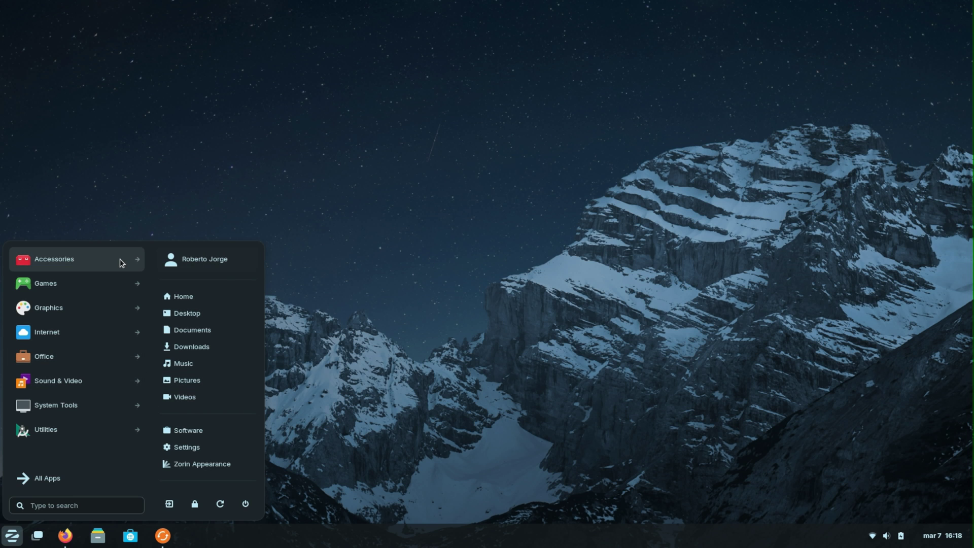
- Search the Software store for 'window' and install Windows App Support
{"action": "left_click", "coordinate": [185, 431]}
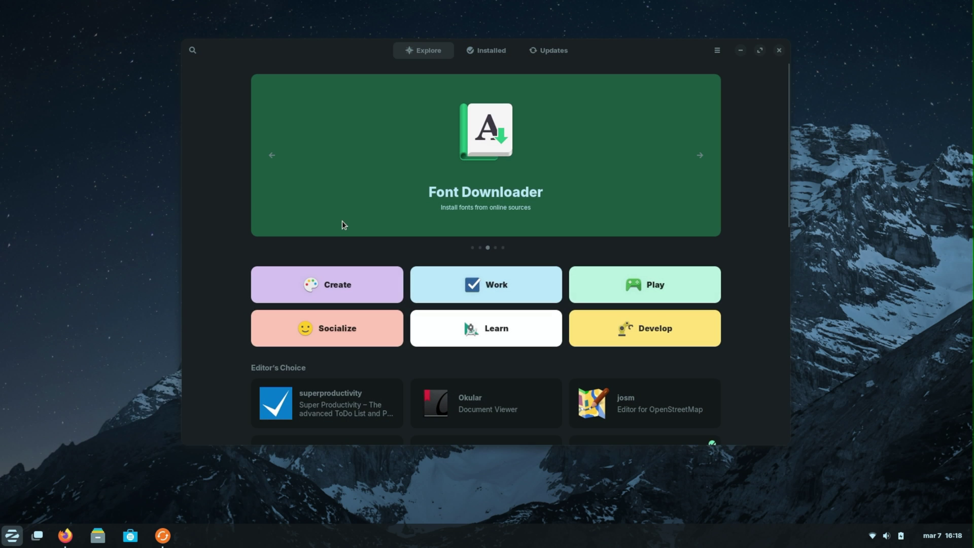
{"action": "left_click", "coordinate": [193, 50]}
{"action": "type", "text": "windows app support"}
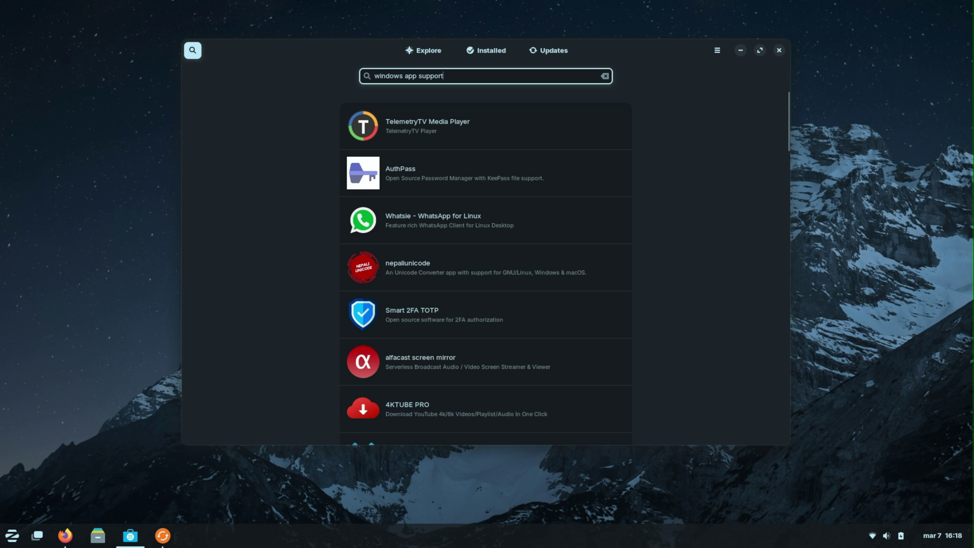
{"action": "left_click_drag", "start_coordinate": [789, 111], "coordinate": [786, 398]}
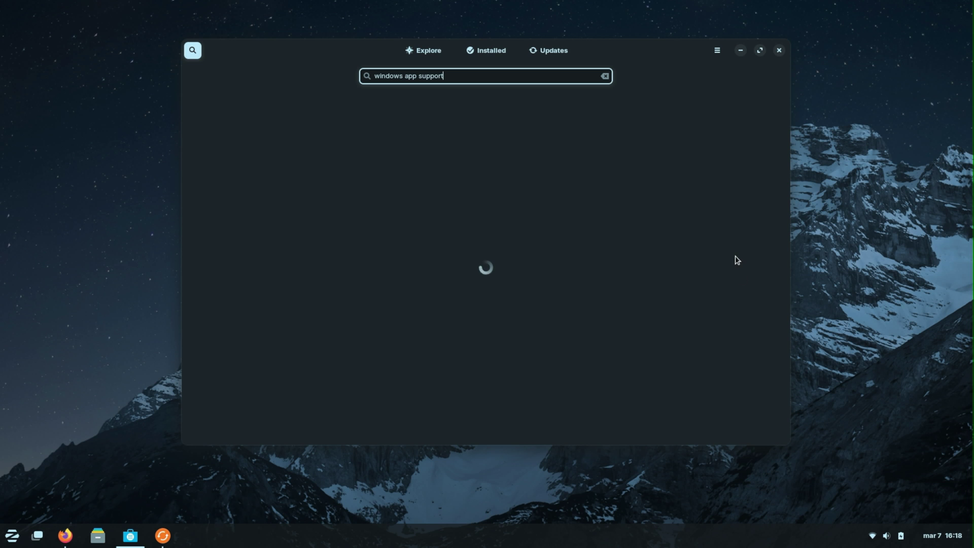
{"action": "left_click", "coordinate": [624, 387]}
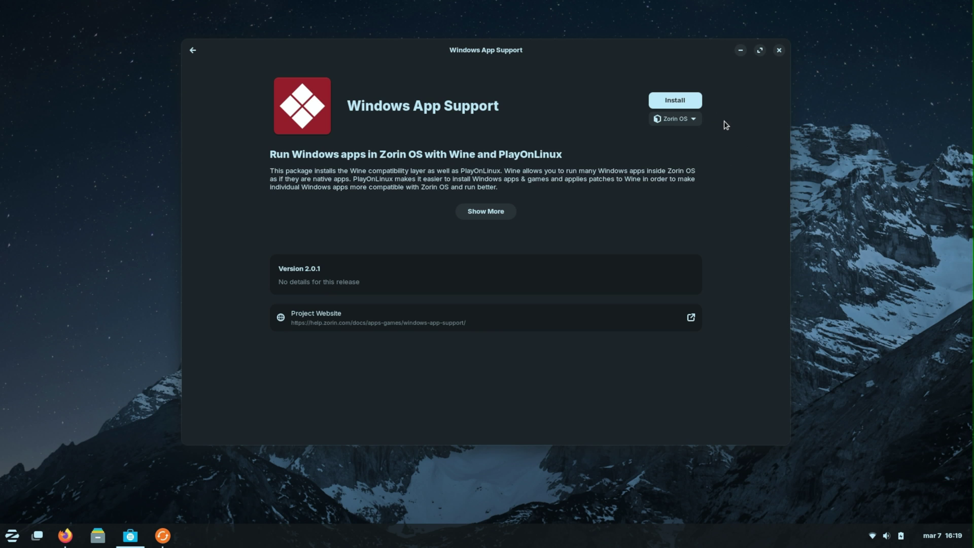
{"action": "left_click", "coordinate": [671, 100]}
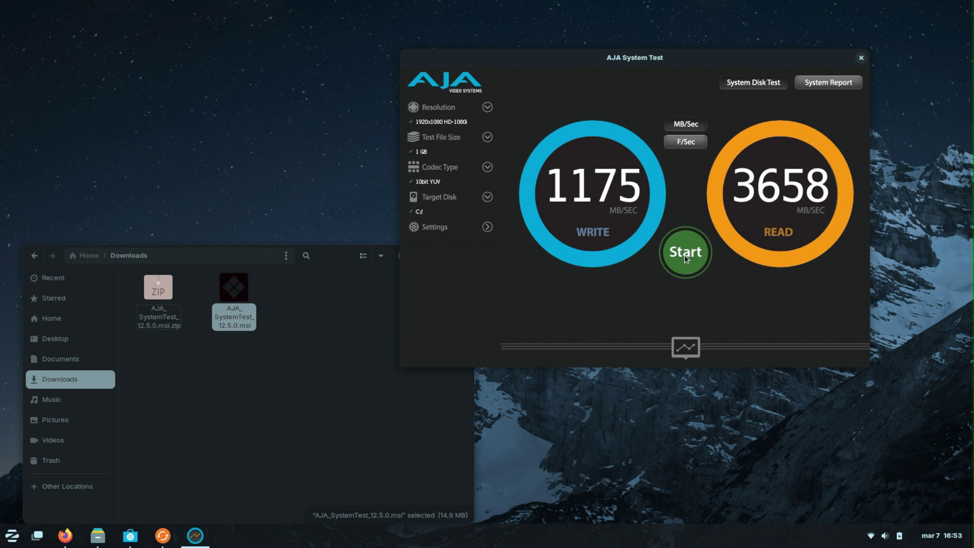
- Start a new AJA disk speed test, confirming its Settings with OK
{"action": "left_click", "coordinate": [681, 259]}
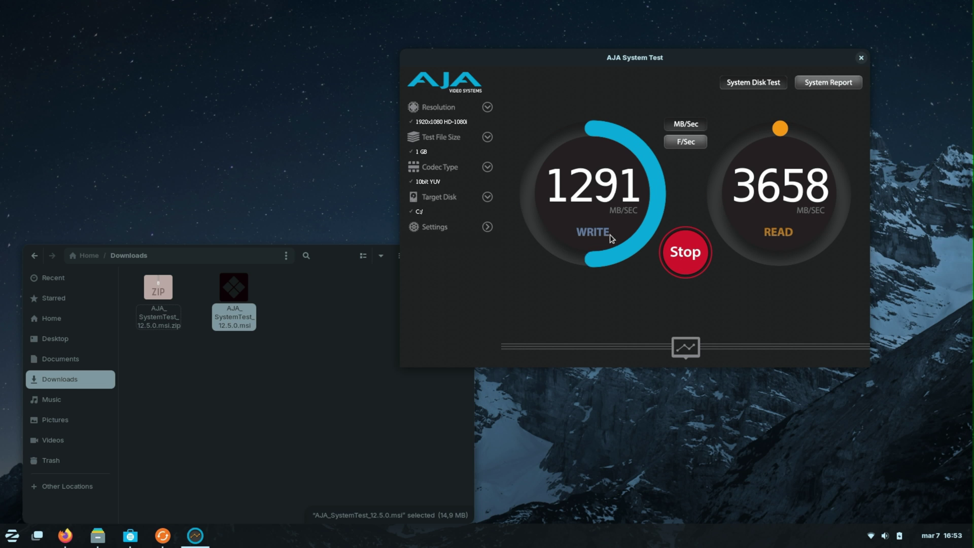
{"action": "left_click", "coordinate": [488, 227]}
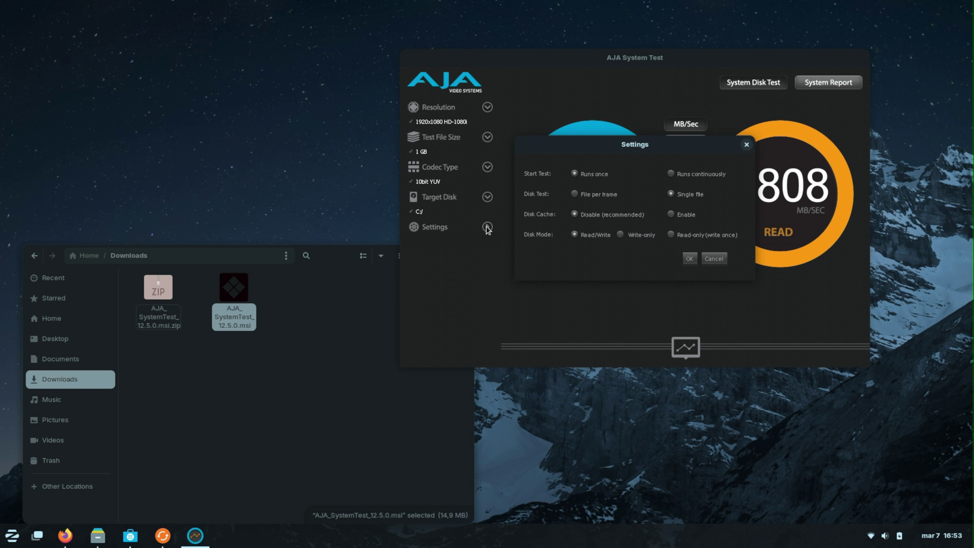
{"action": "left_click", "coordinate": [686, 257]}
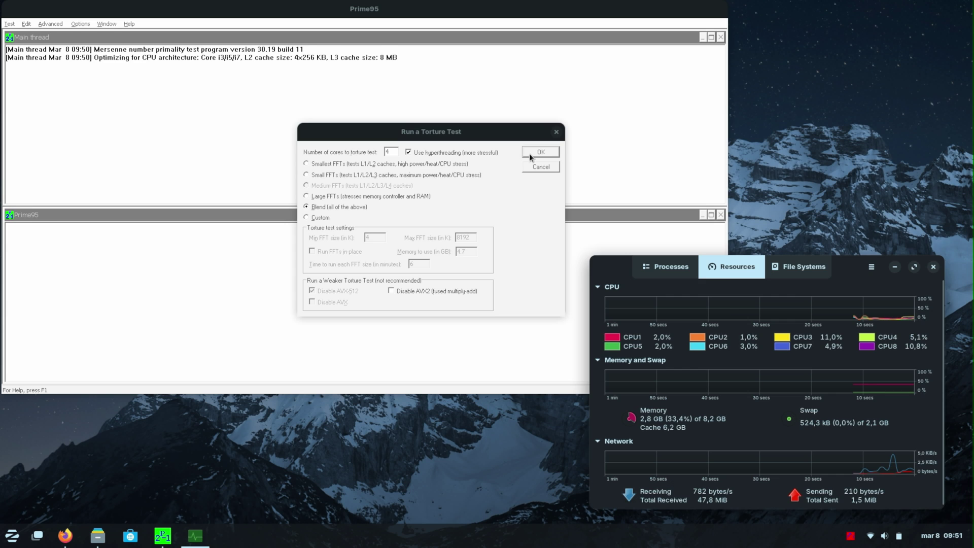
- Start Prime95's torture test, raise System Monitor, and jump between Notepad++ change log lines
{"action": "left_click", "coordinate": [532, 151]}
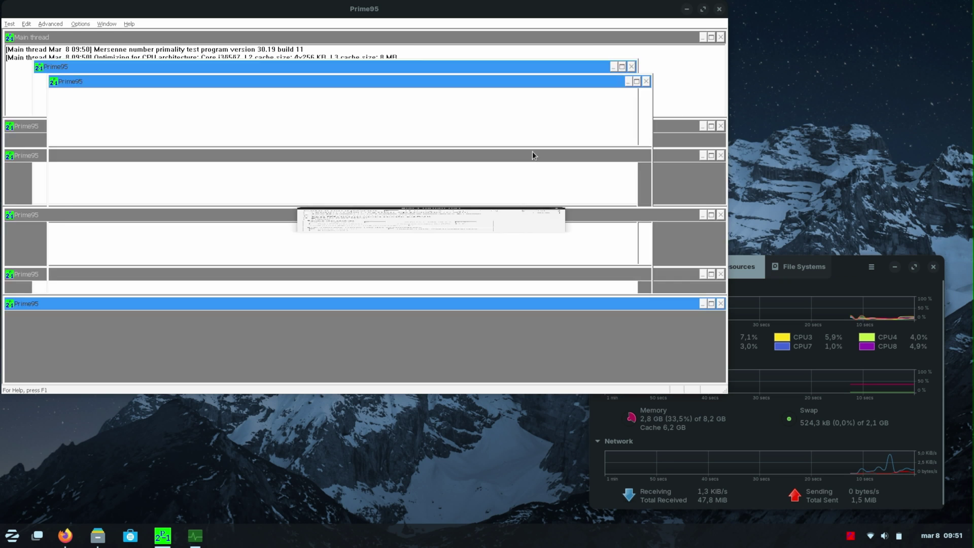
{"action": "left_click", "coordinate": [850, 265]}
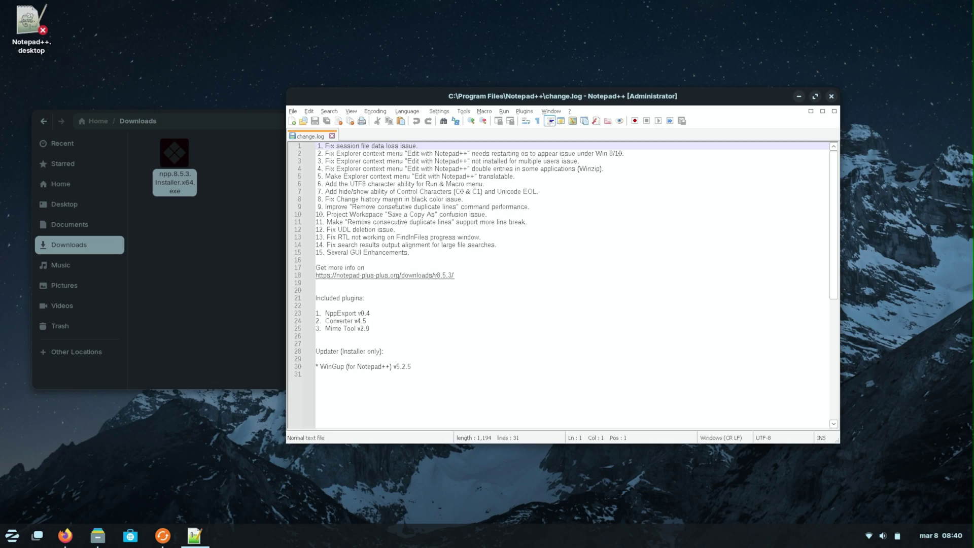
{"action": "left_click", "coordinate": [390, 252]}
{"action": "left_click", "coordinate": [417, 145]}
{"action": "left_click", "coordinate": [416, 184]}
{"action": "left_click", "coordinate": [421, 207]}
{"action": "left_click", "coordinate": [420, 247]}
{"action": "left_click", "coordinate": [459, 169]}
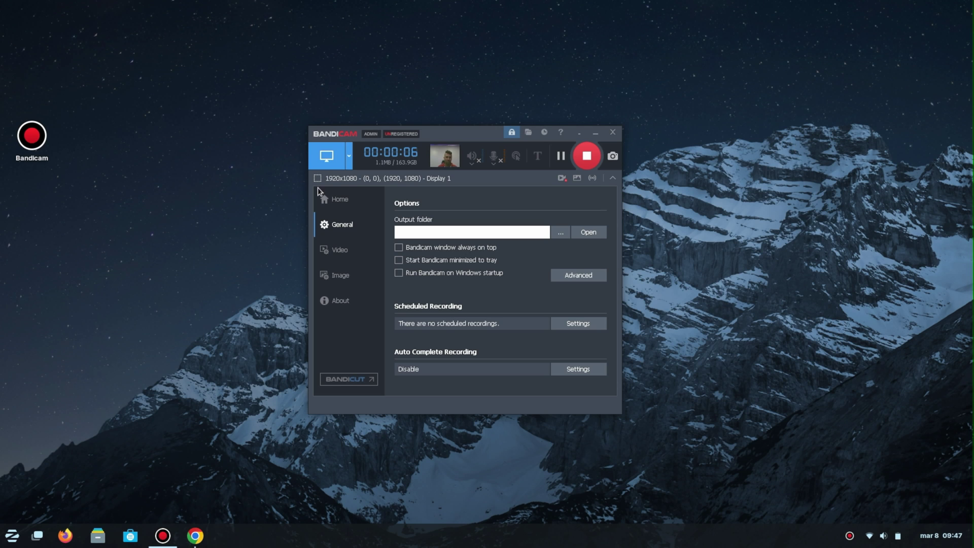
- Show Bandicam's Home page, then browse TeamViewer's Meeting, Remote Management and Remote Control sections
{"action": "left_click", "coordinate": [352, 197]}
{"action": "left_click_drag", "start_coordinate": [464, 135], "coordinate": [475, 80]}
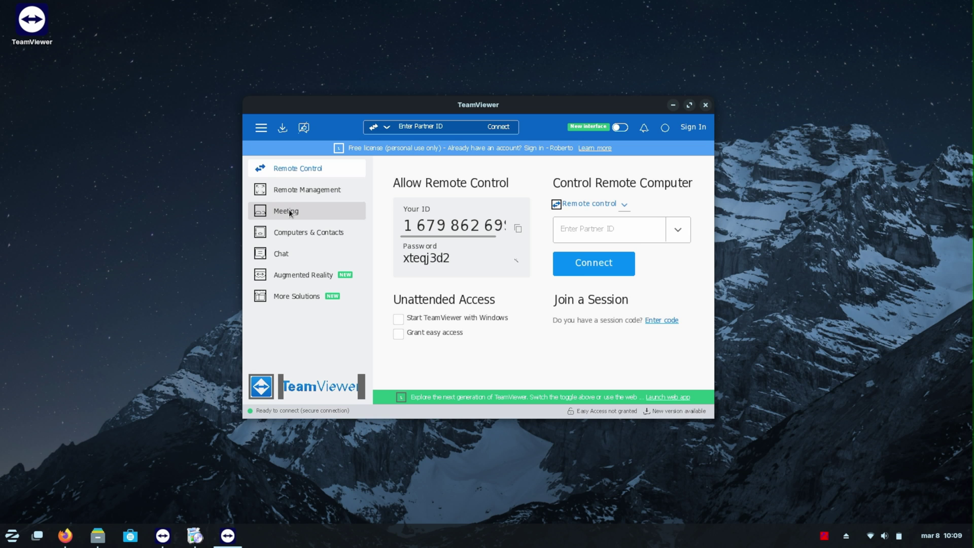
{"action": "left_click", "coordinate": [288, 210]}
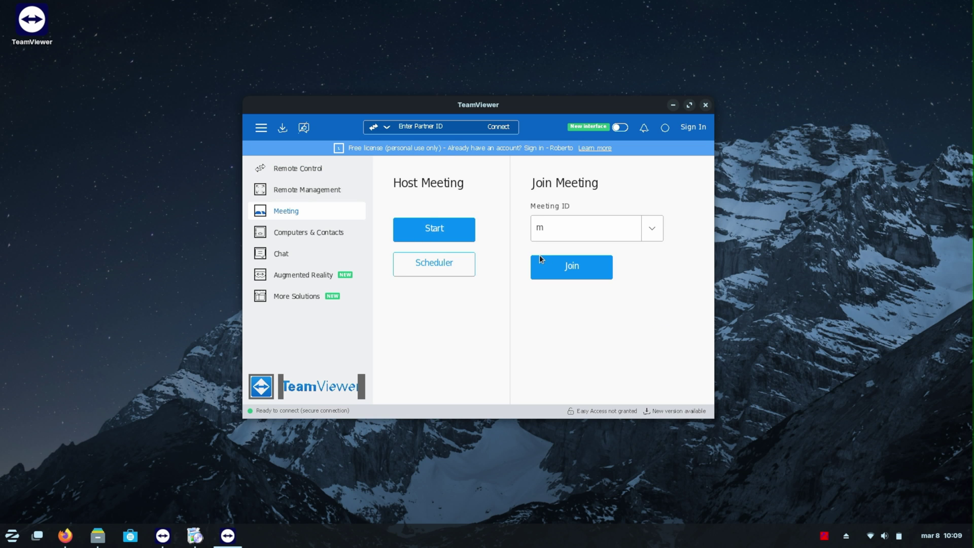
{"action": "left_click", "coordinate": [294, 188]}
{"action": "left_click", "coordinate": [297, 168]}
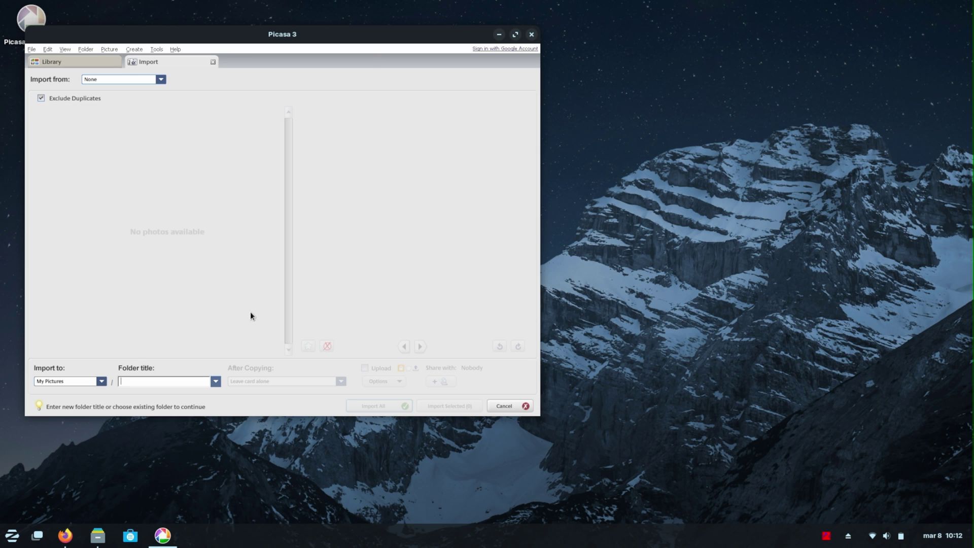
- Switch Picasa 3 to the Library view, which reports no photos found
{"action": "left_click", "coordinate": [72, 64]}
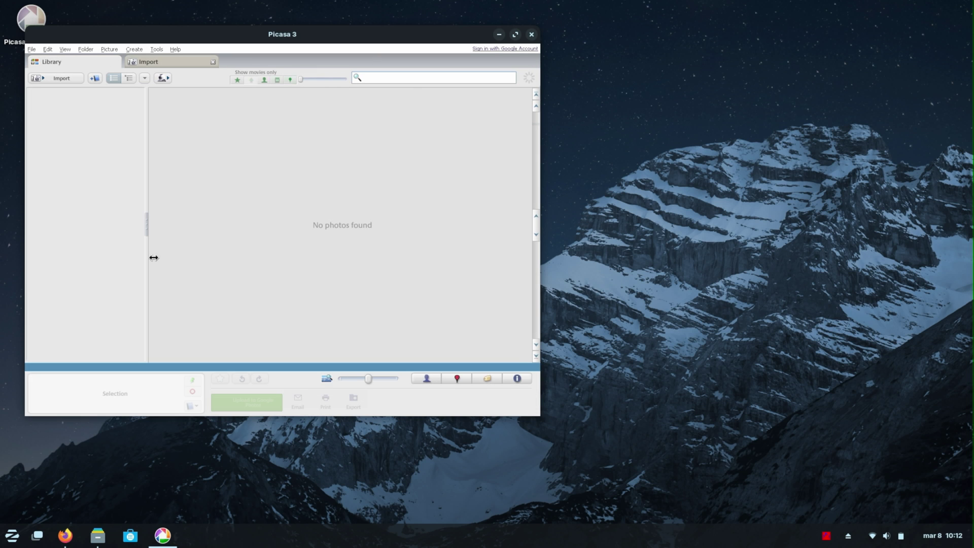